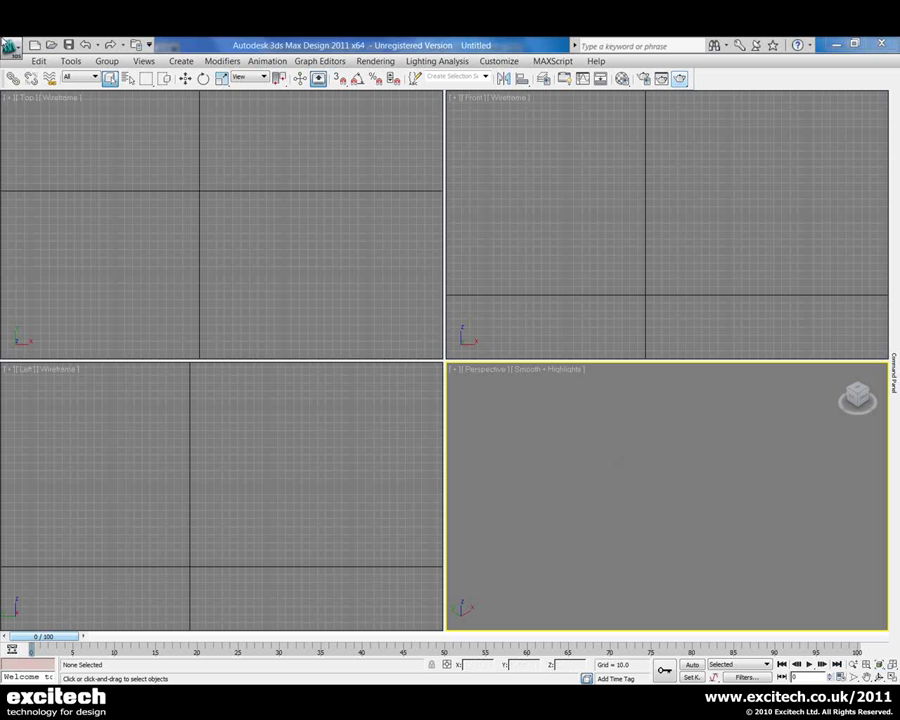
Attach office-3DView-{3D}.fbx in the File Link Manager with the Combine By Revit Material preset
click(10, 46)
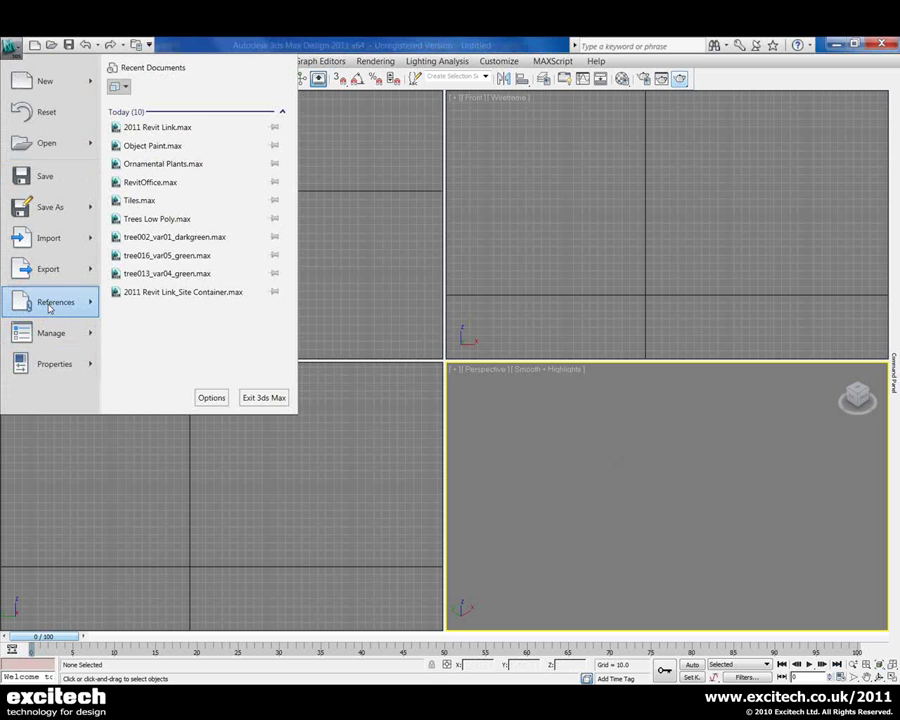
mouse_move(24, 306)
click(180, 265)
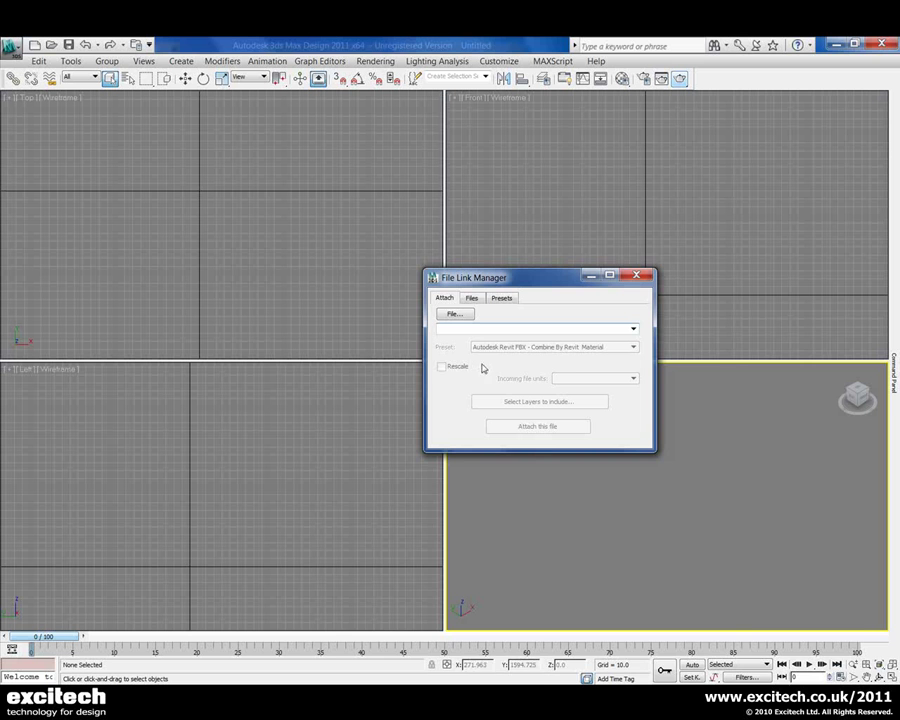
click(455, 314)
click(336, 395)
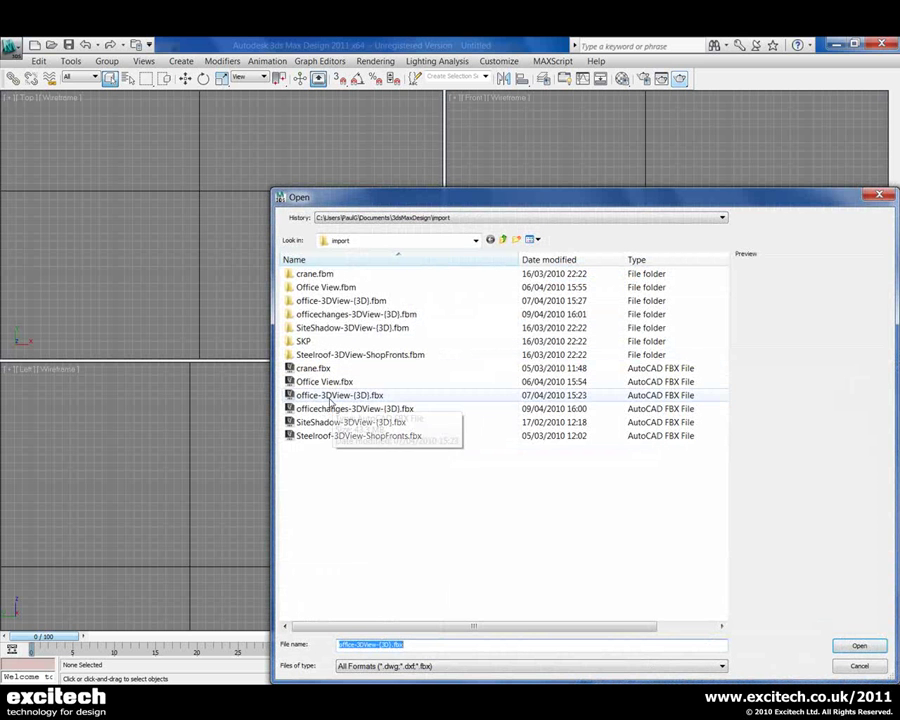
click(858, 645)
click(622, 348)
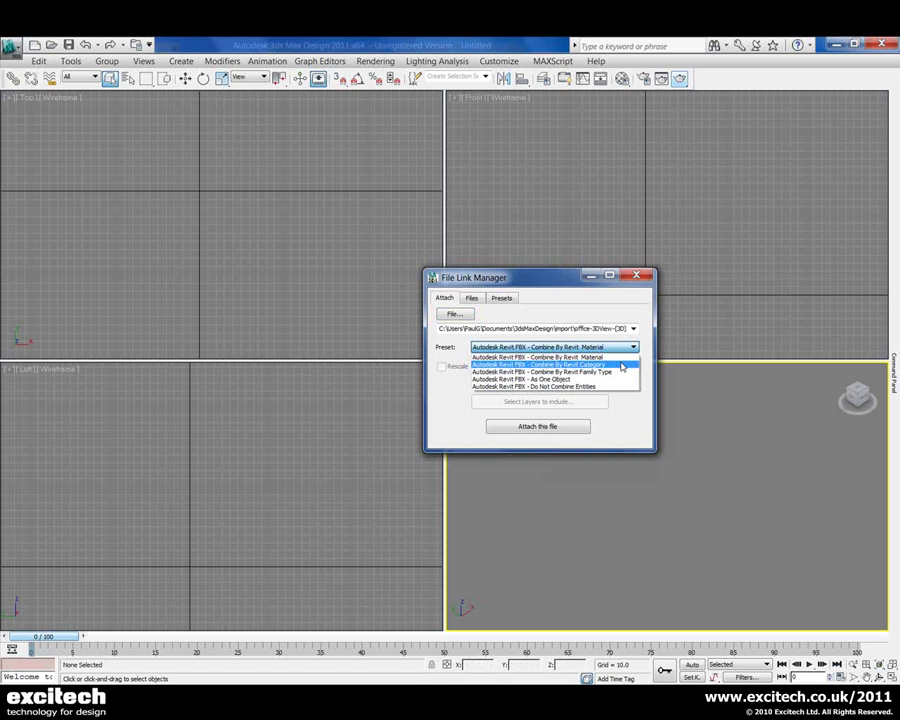
click(588, 358)
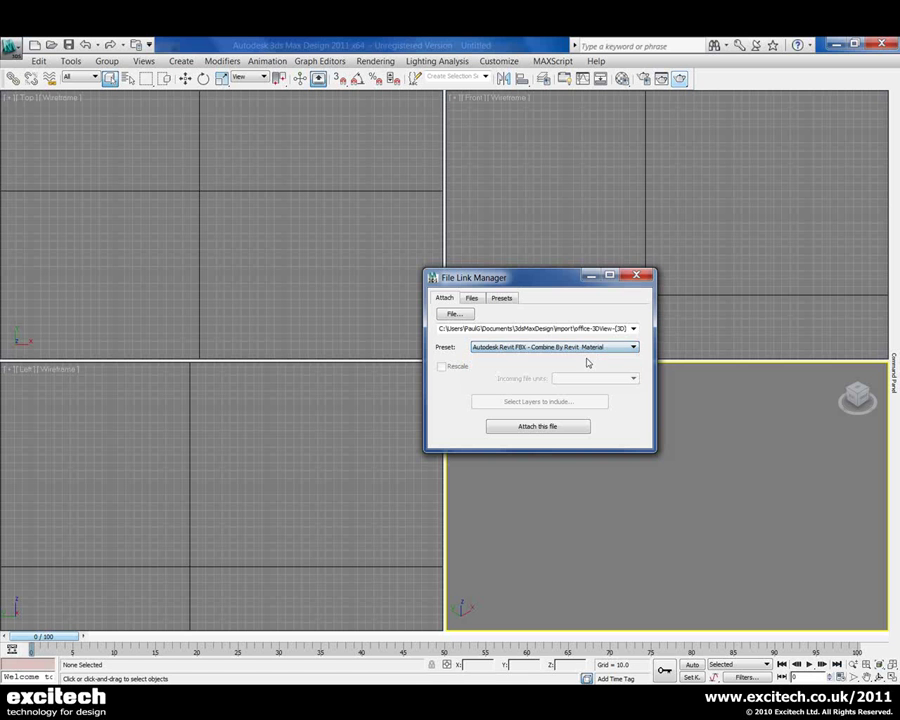
click(537, 427)
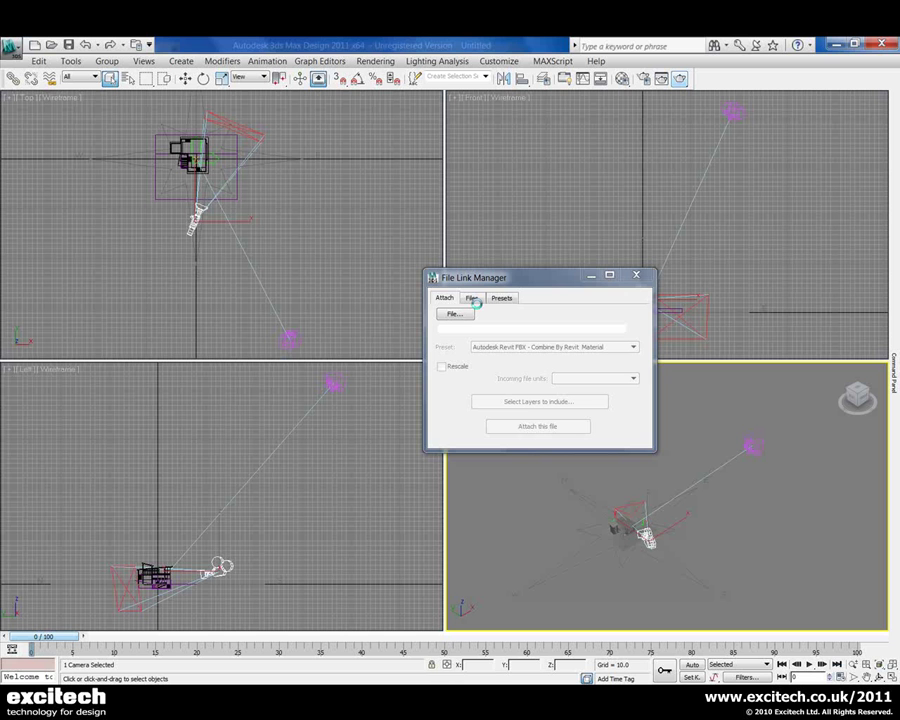
Close the File Link Manager and frame the house in the top, front and perspective views
click(640, 274)
right_click(253, 209)
middle_drag(253, 209, 288, 280)
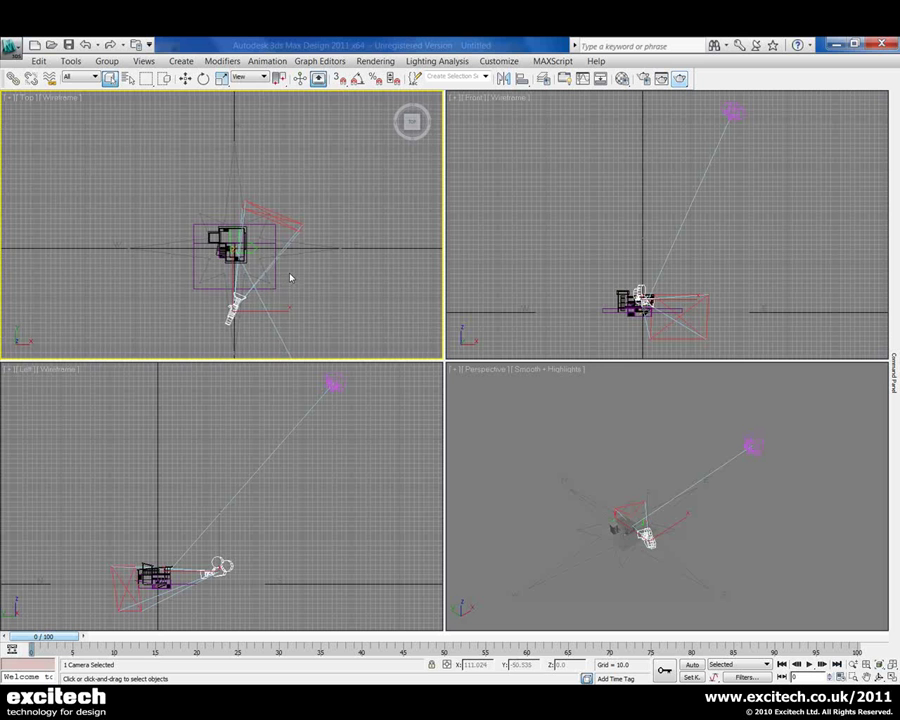
scroll(257, 222, up, 4)
scroll(257, 222, up, 1)
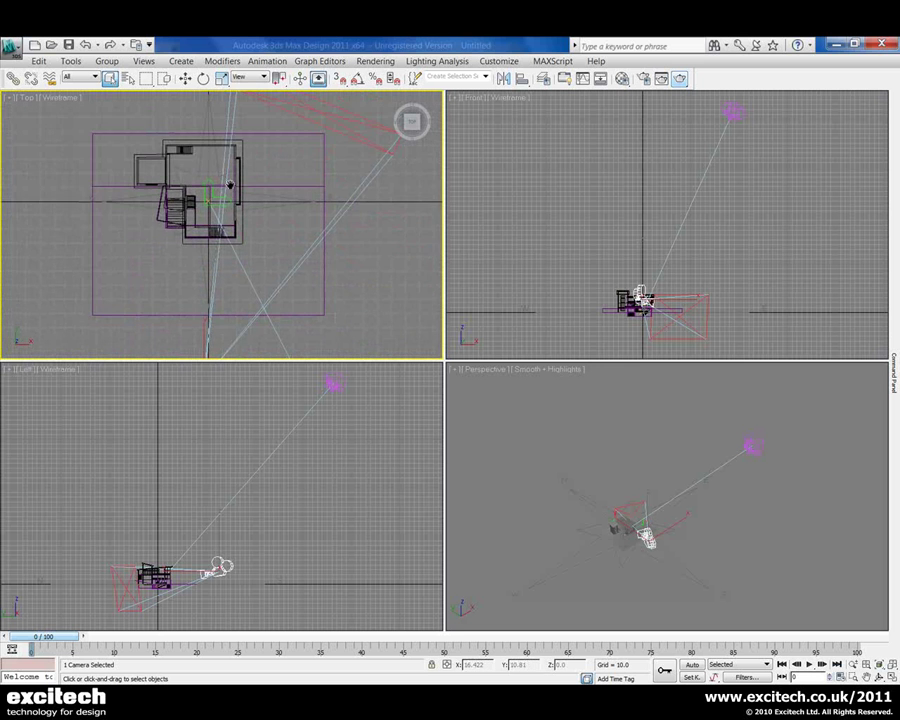
scroll(290, 260, up, 2)
middle_drag(660, 247, 710, 245)
scroll(648, 170, up, 5)
scroll(660, 494, up, 4)
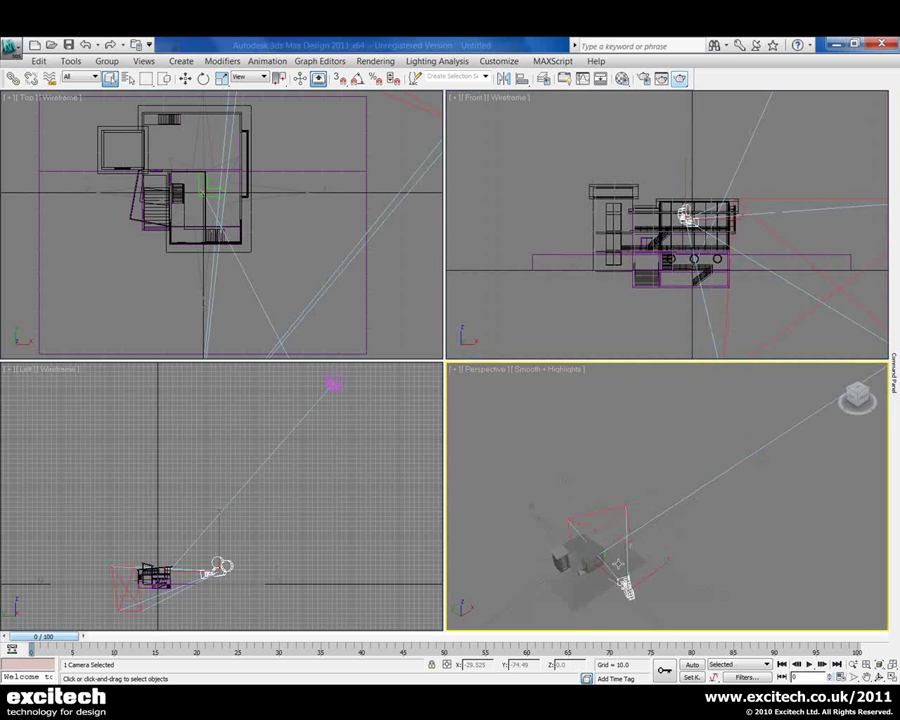
alt+middle_drag(614, 554, 760, 400)
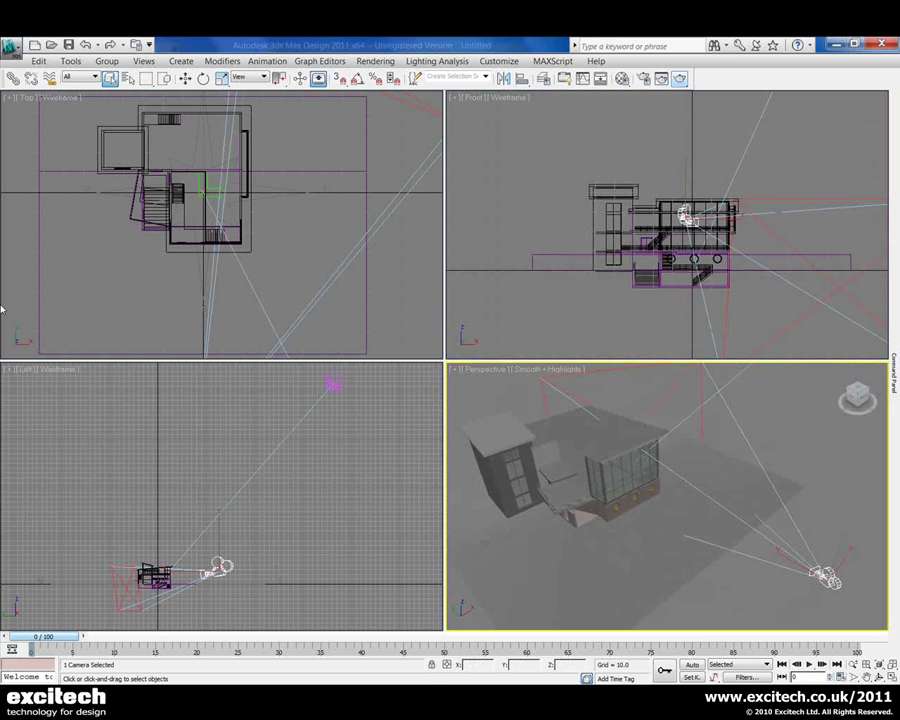
Check the scene objects by name, orbit around the building, and bring up the Material Editor
click(128, 78)
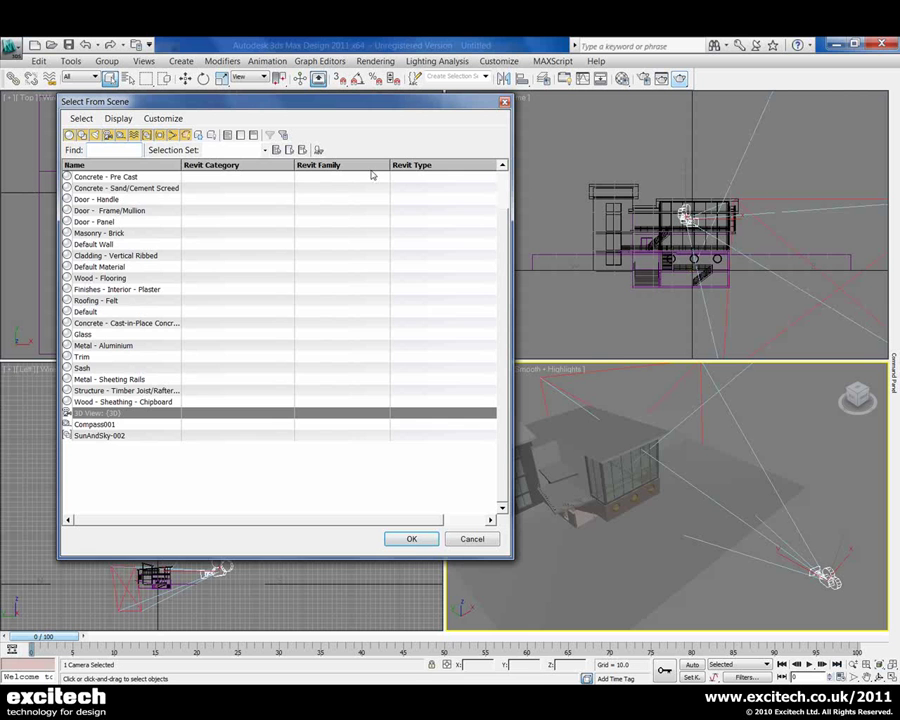
click(505, 103)
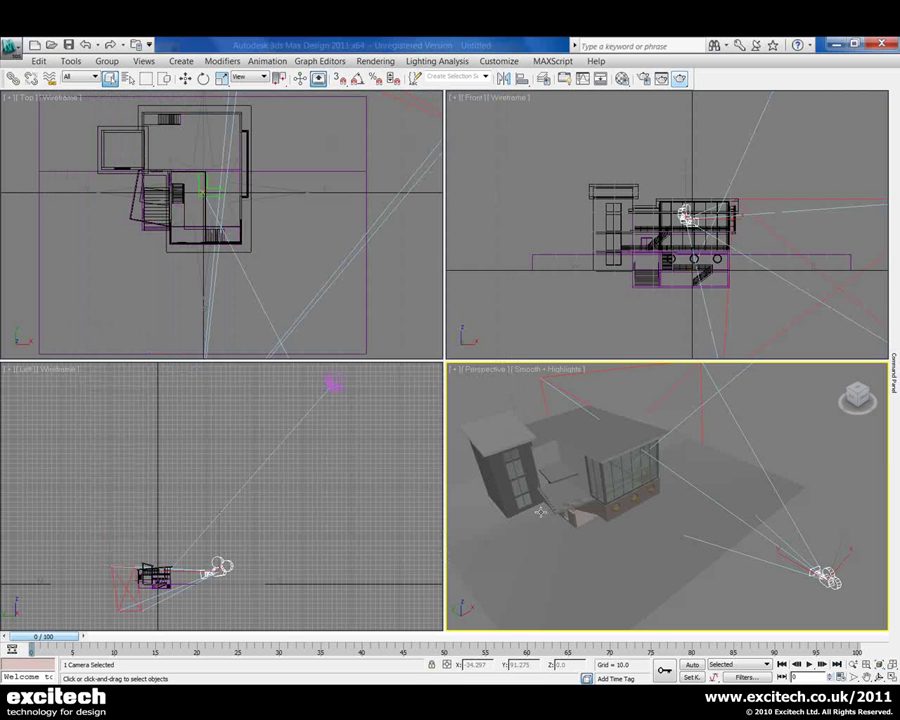
alt+middle_drag(614, 532, 645, 475)
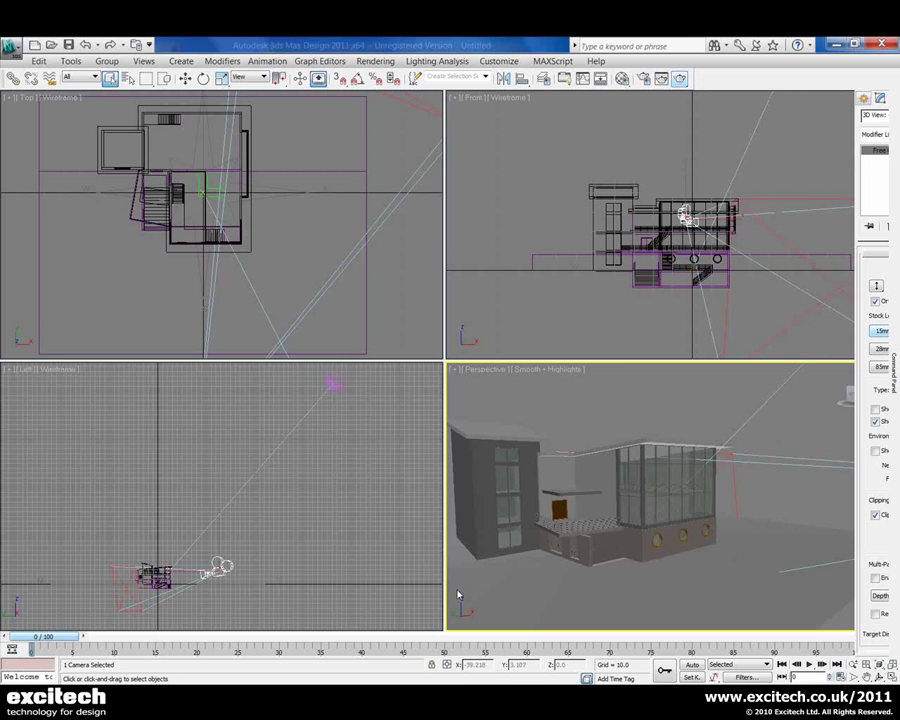
click(622, 79)
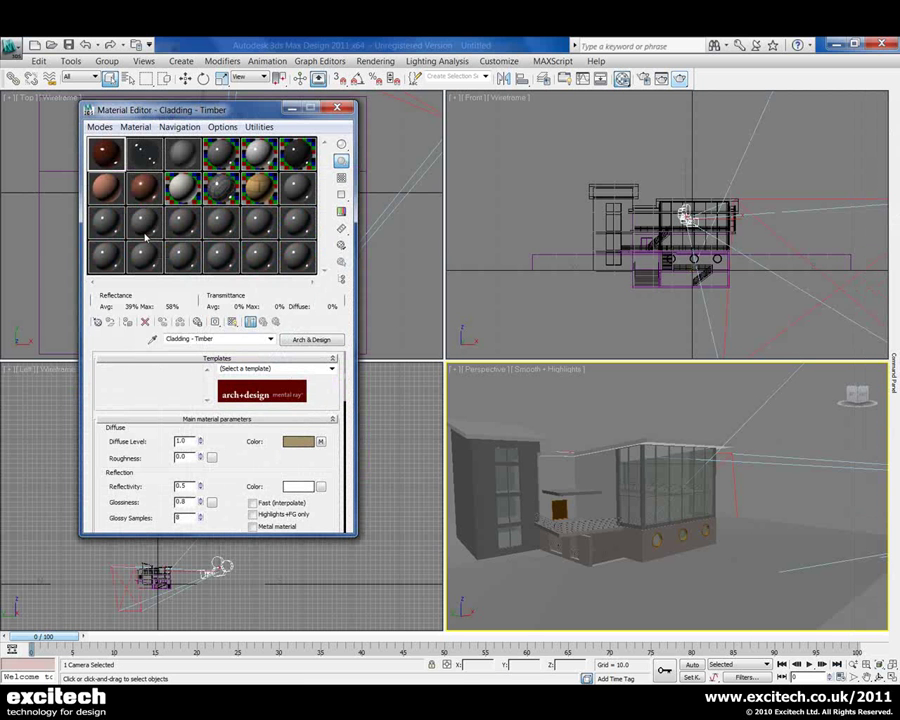
Apply Cladding - Timber to the tall block's walls and Glazing to the glass box
drag(114, 166, 479, 489)
click(662, 478)
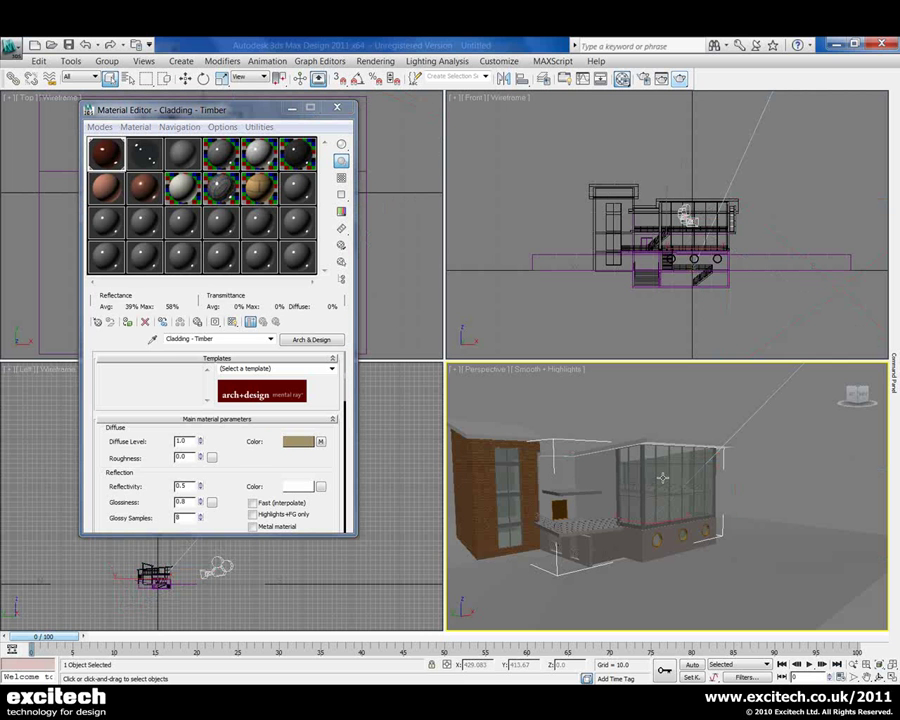
click(148, 150)
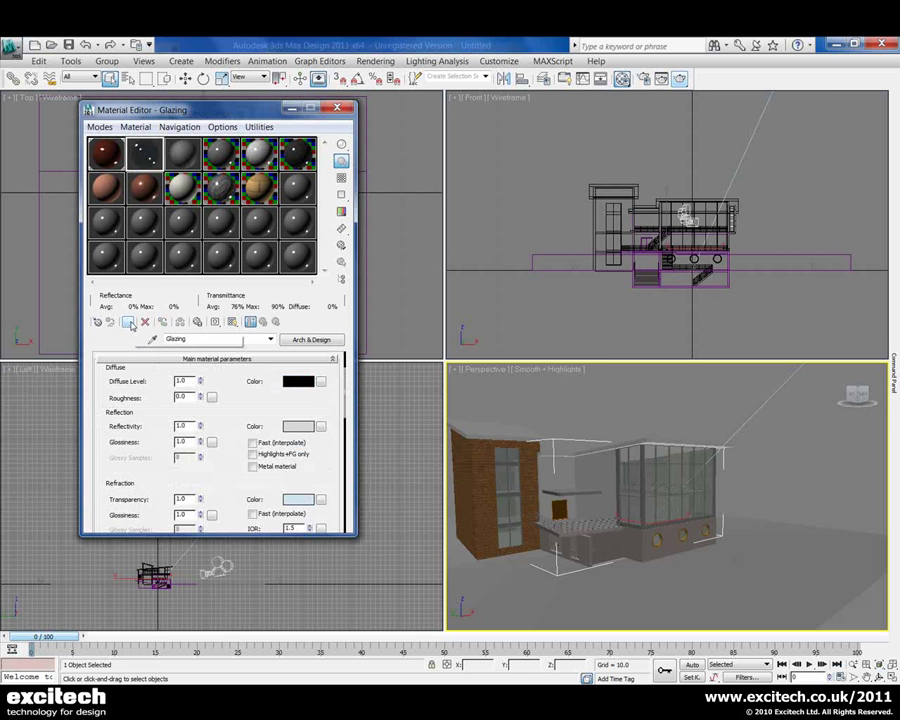
click(128, 322)
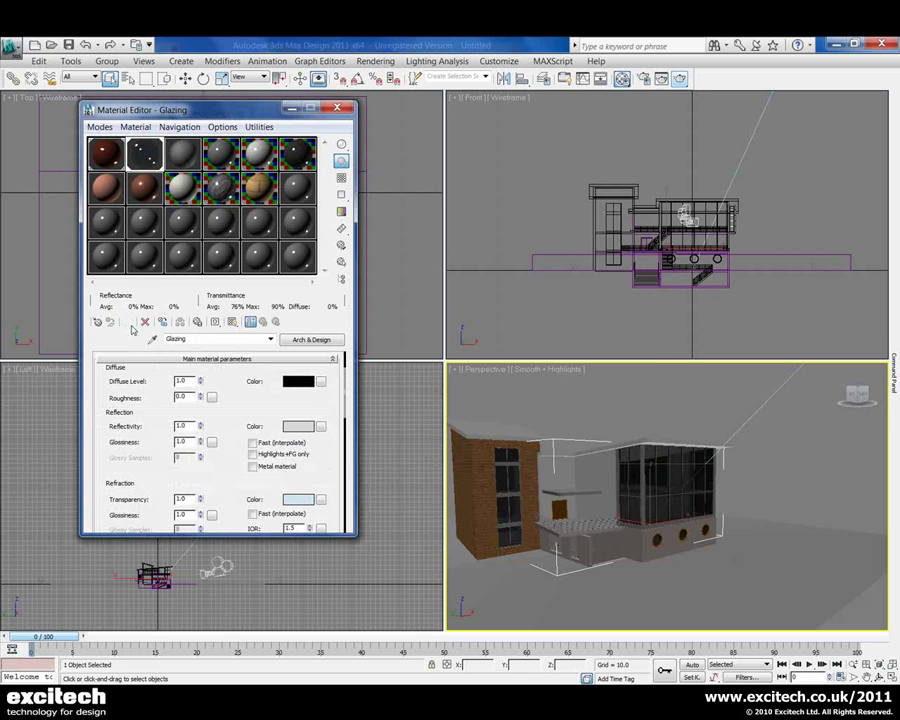
Assign Metal - Frames to the glass box's window frames, then select the round-window wall
click(177, 157)
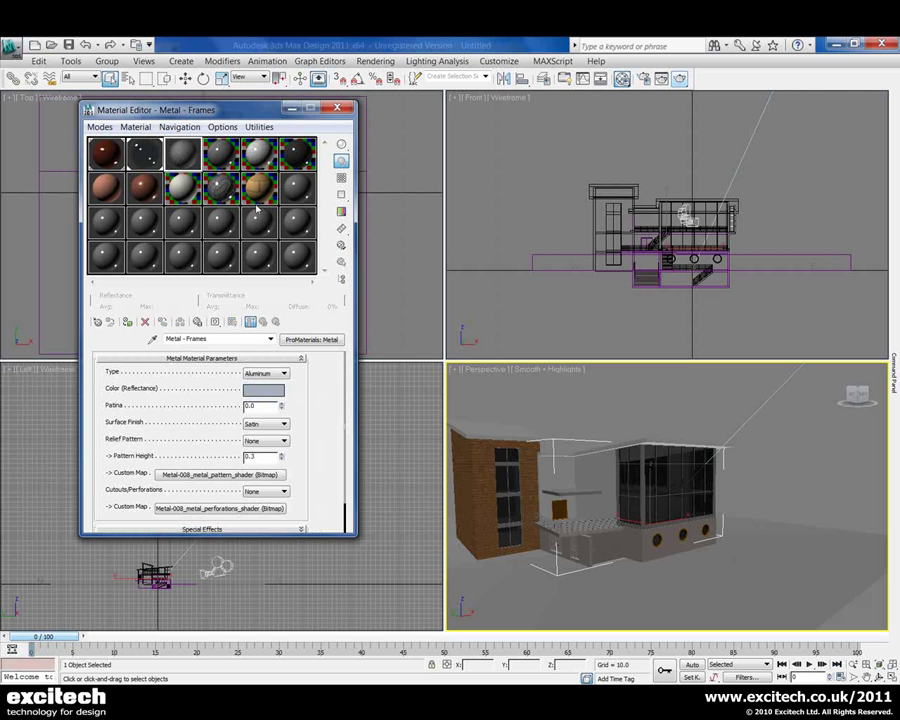
click(641, 497)
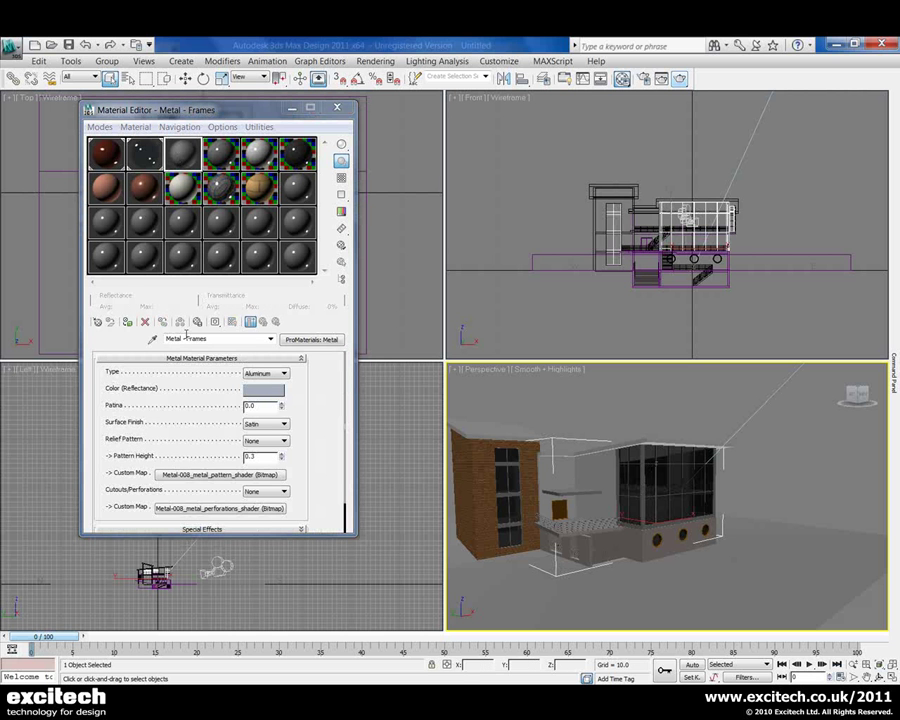
click(128, 322)
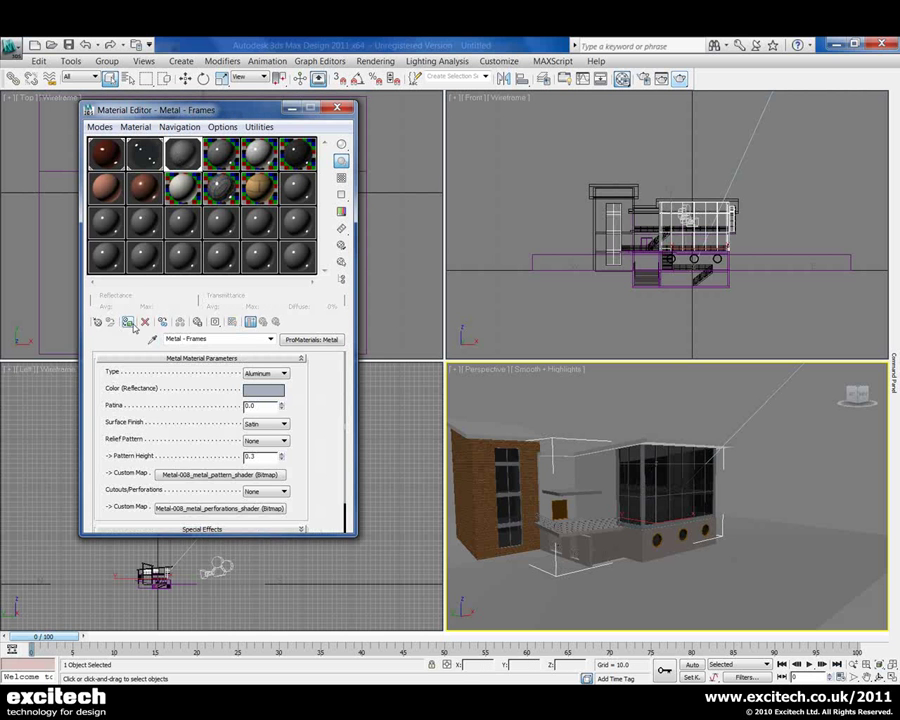
click(655, 530)
click(660, 542)
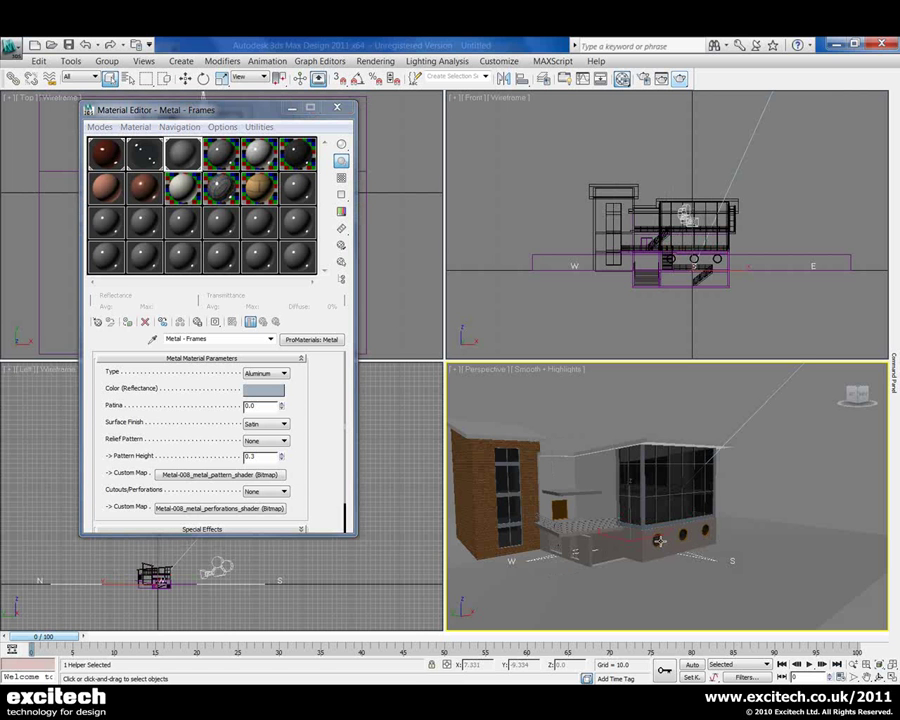
click(128, 322)
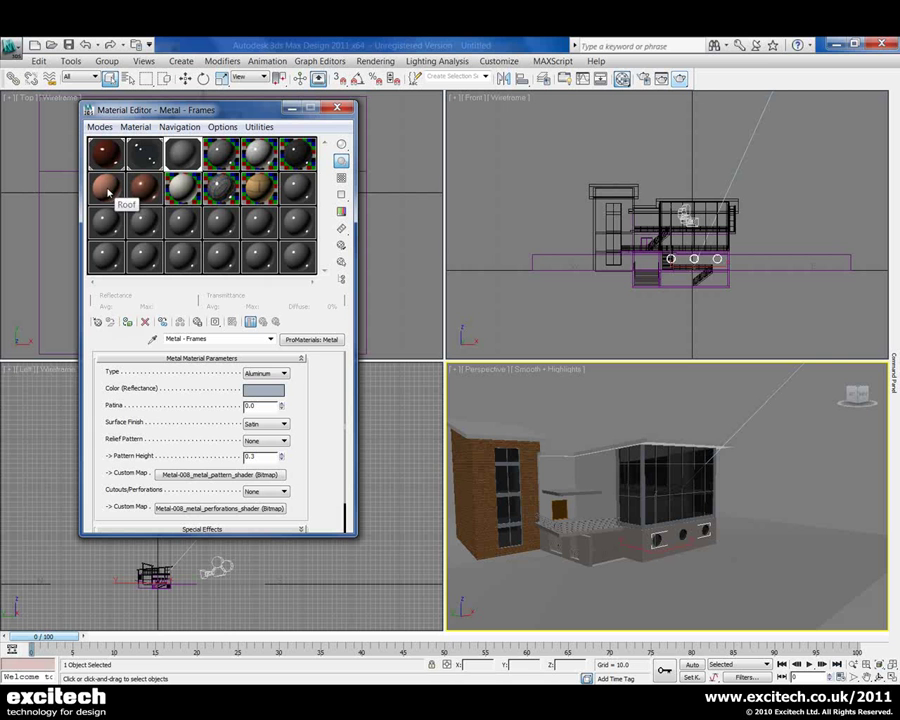
Apply the Roof, plasterboard and cast-in-situ concrete materials to their parts, then close the Material Editor
drag(112, 188, 534, 445)
drag(112, 196, 606, 454)
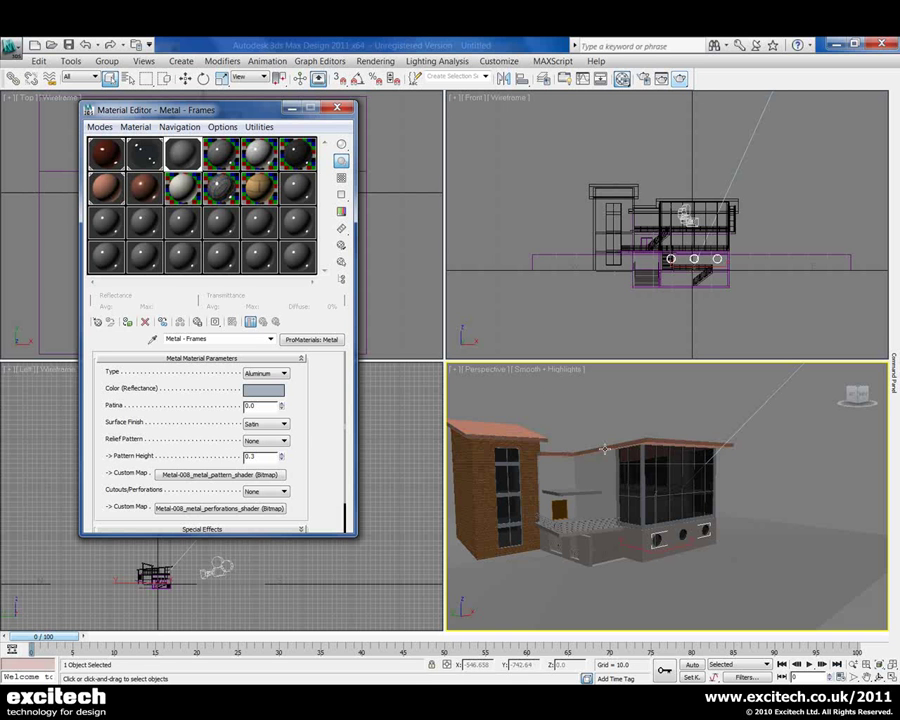
drag(155, 157, 633, 553)
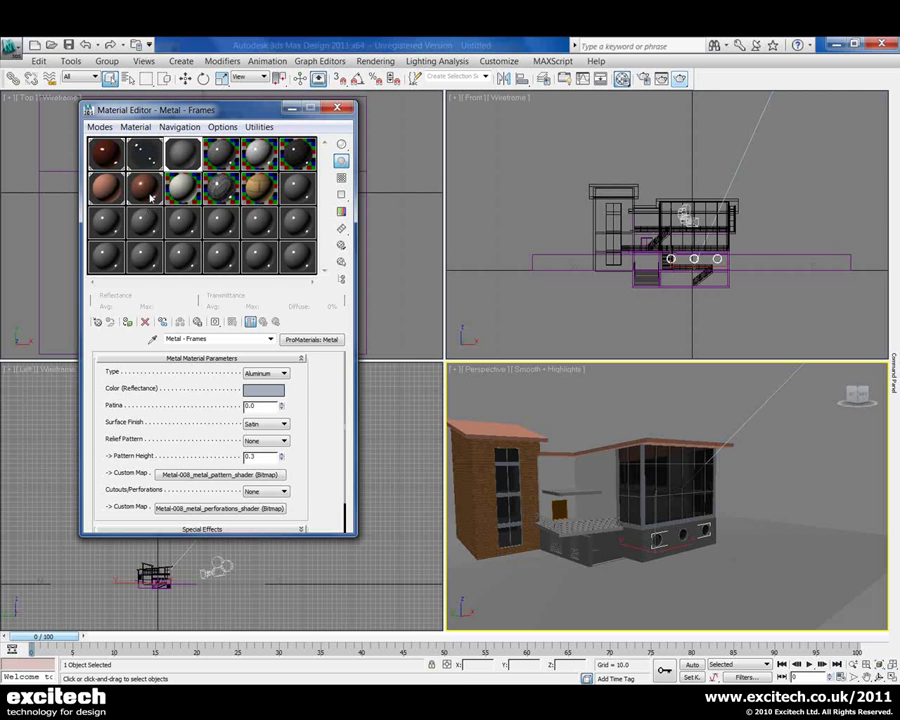
key(m)
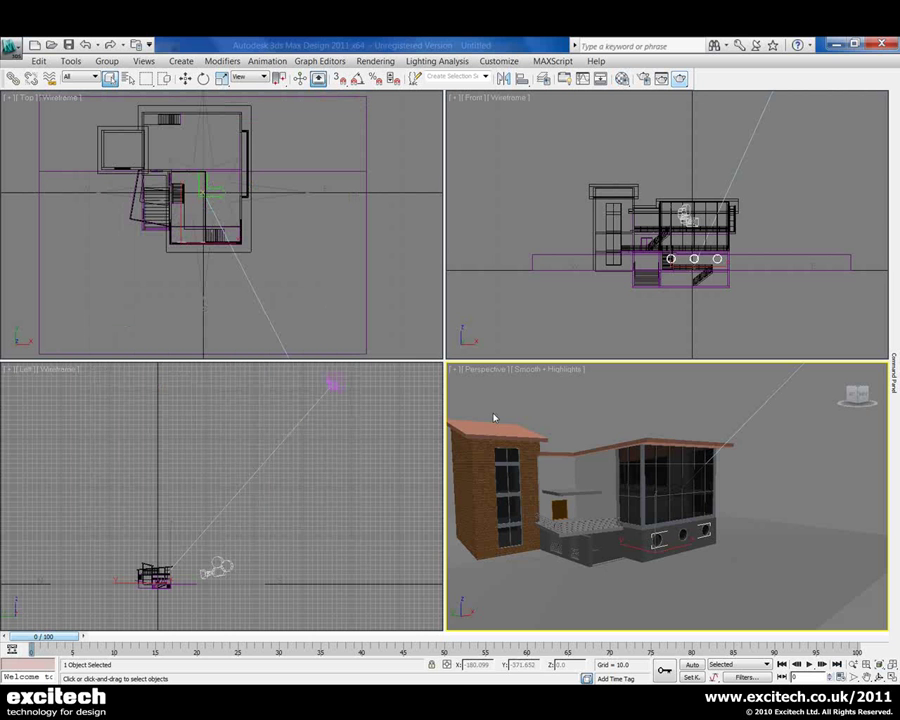
right_click(638, 431)
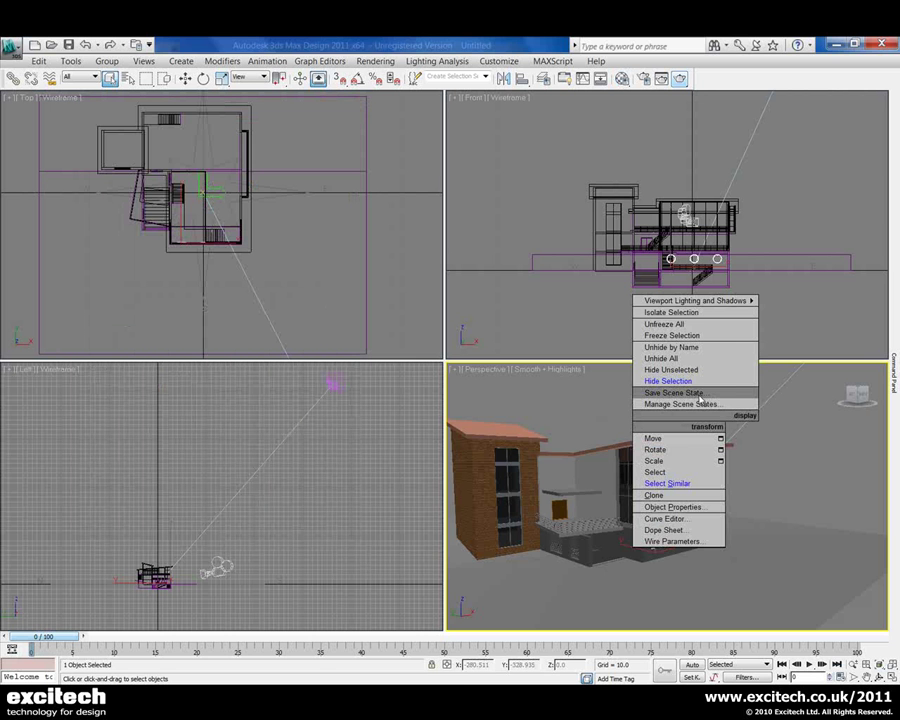
Unhide all hidden objects, including the glass block and ground, then select the road and paving
click(661, 358)
click(757, 542)
right_click(605, 392)
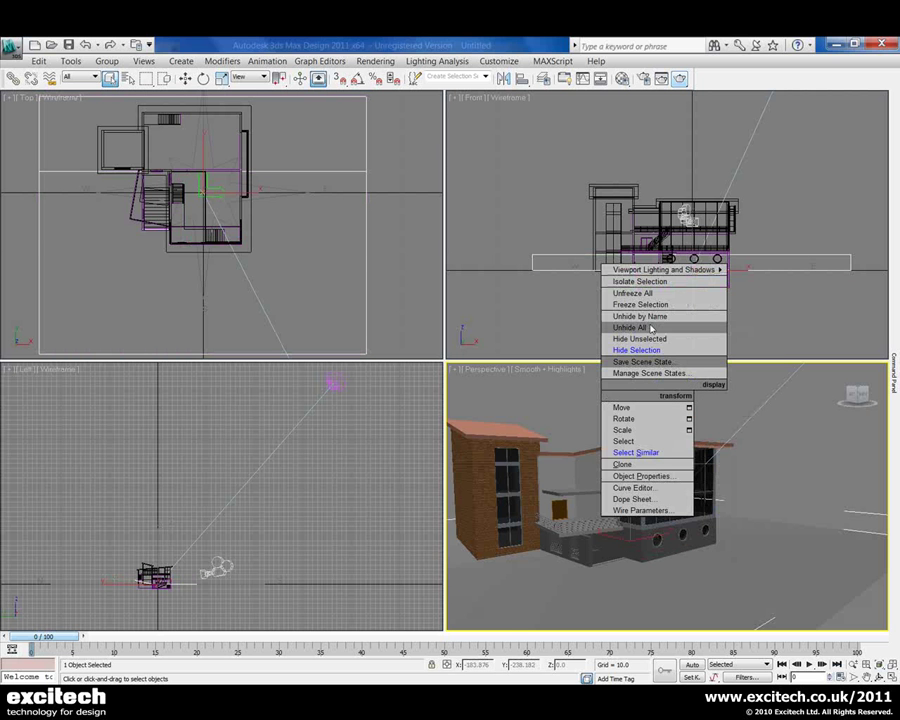
click(650, 328)
right_click(608, 392)
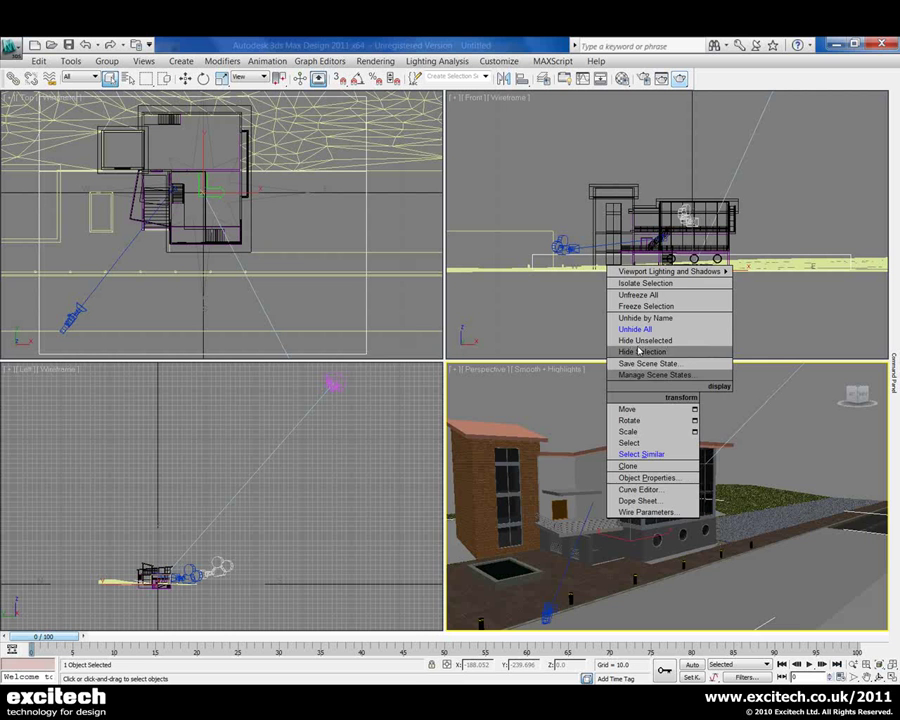
click(642, 566)
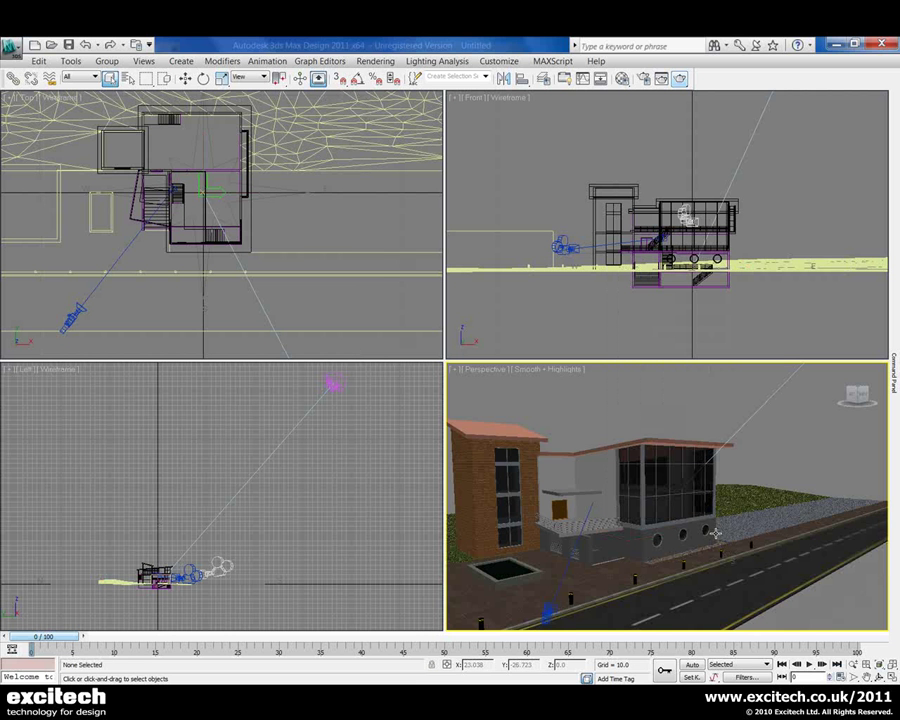
click(612, 597)
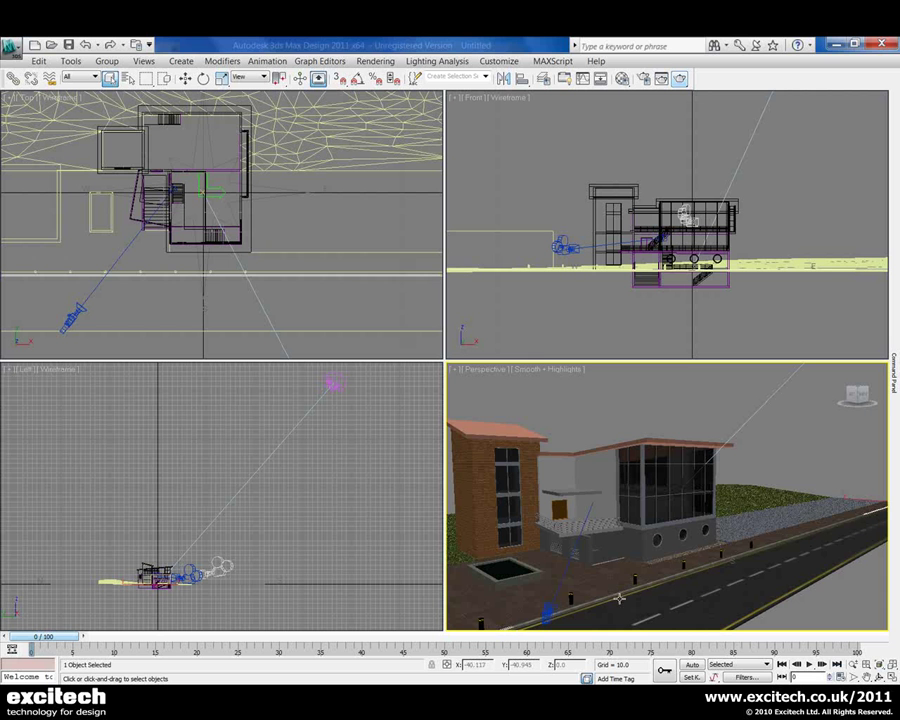
Switch the perspective viewport to Camera001 and run a production render from it
key(c)
click(398, 273)
click(457, 469)
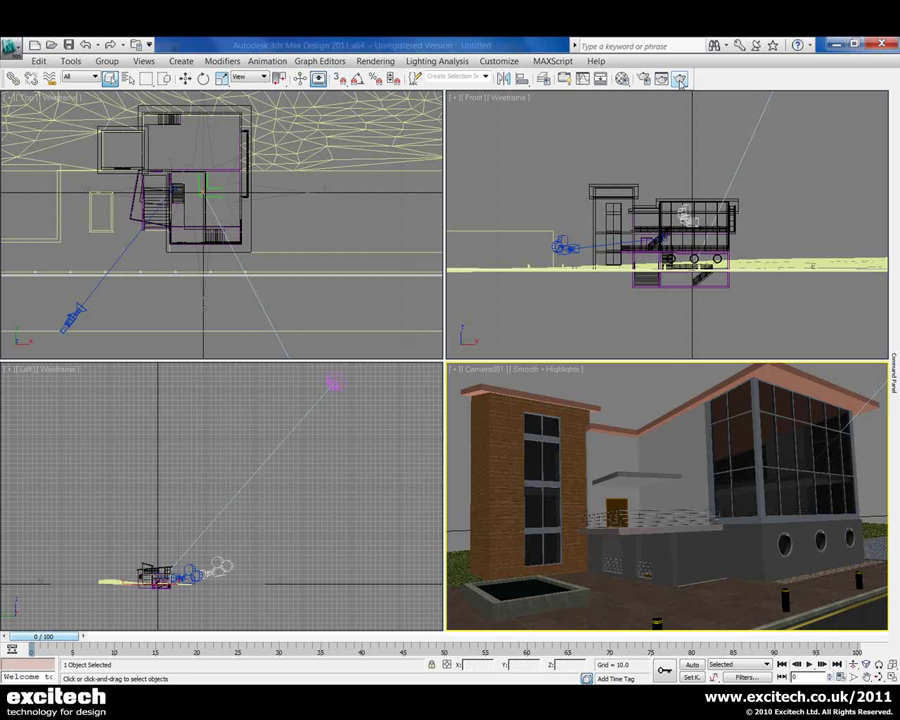
click(680, 80)
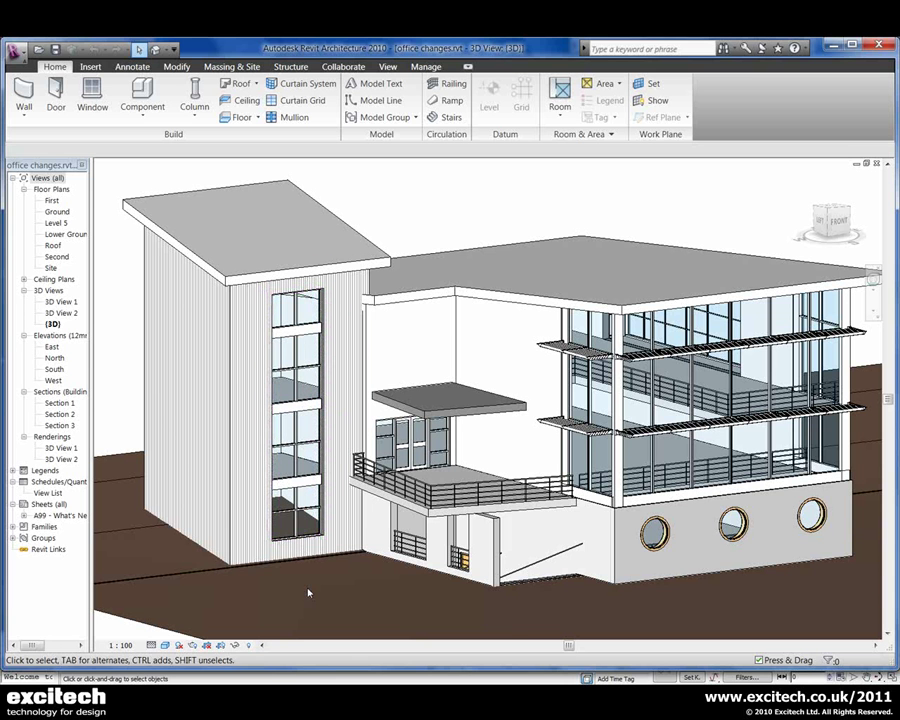
Export the Revit 3D view to FBX, overwriting officechanges-3DView-{3D}.fbx
click(18, 58)
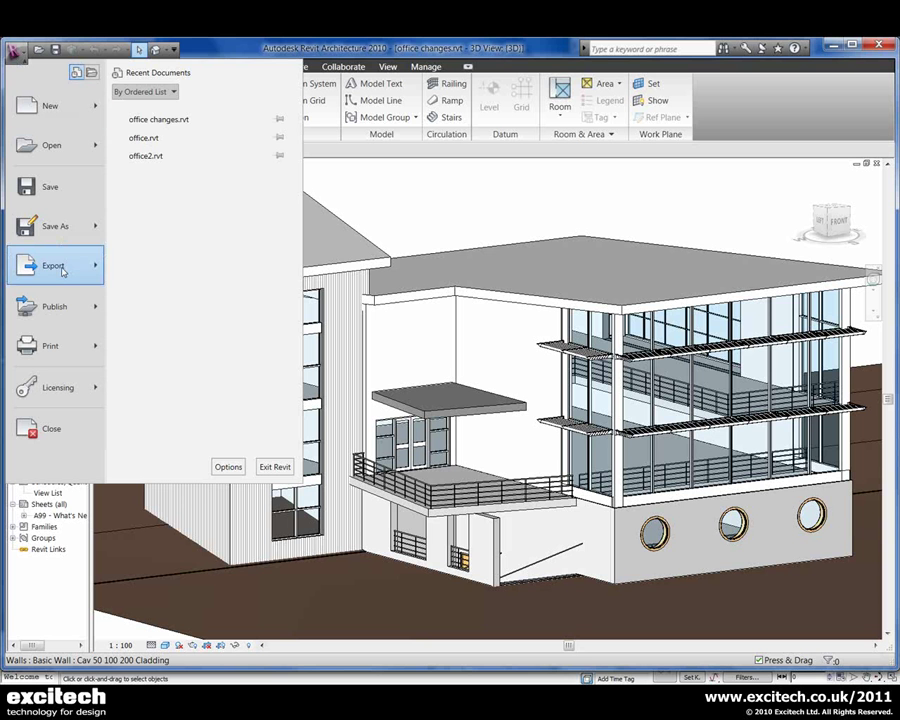
mouse_move(62, 271)
click(150, 330)
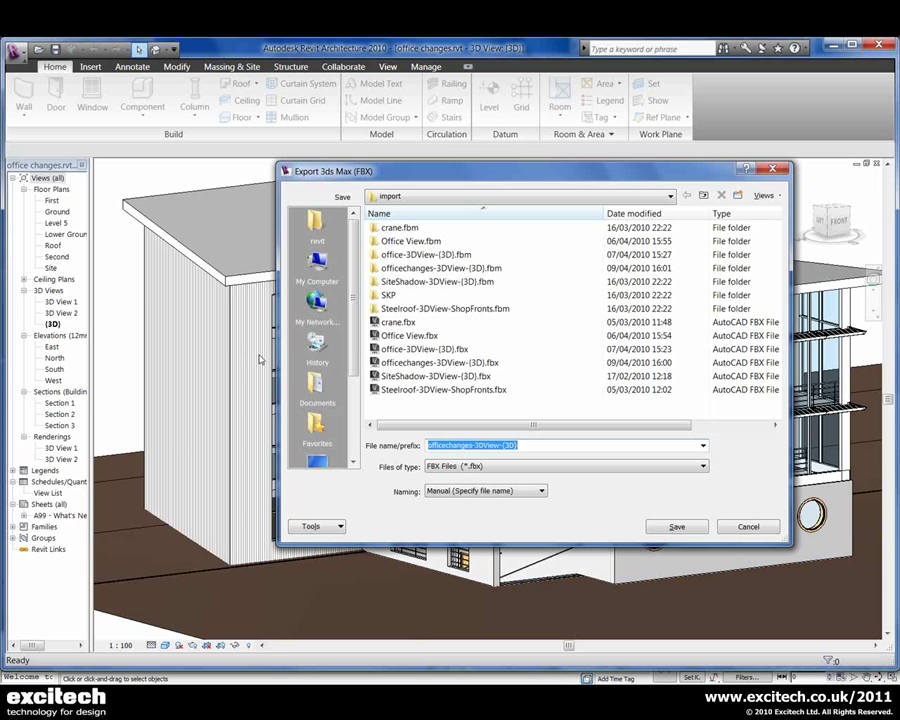
click(425, 349)
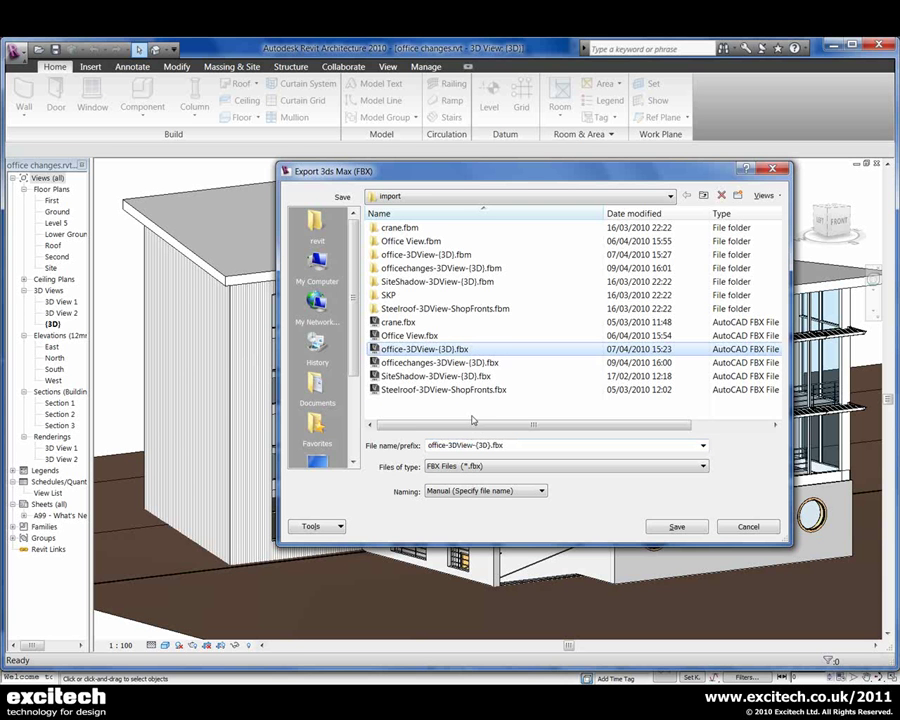
click(440, 362)
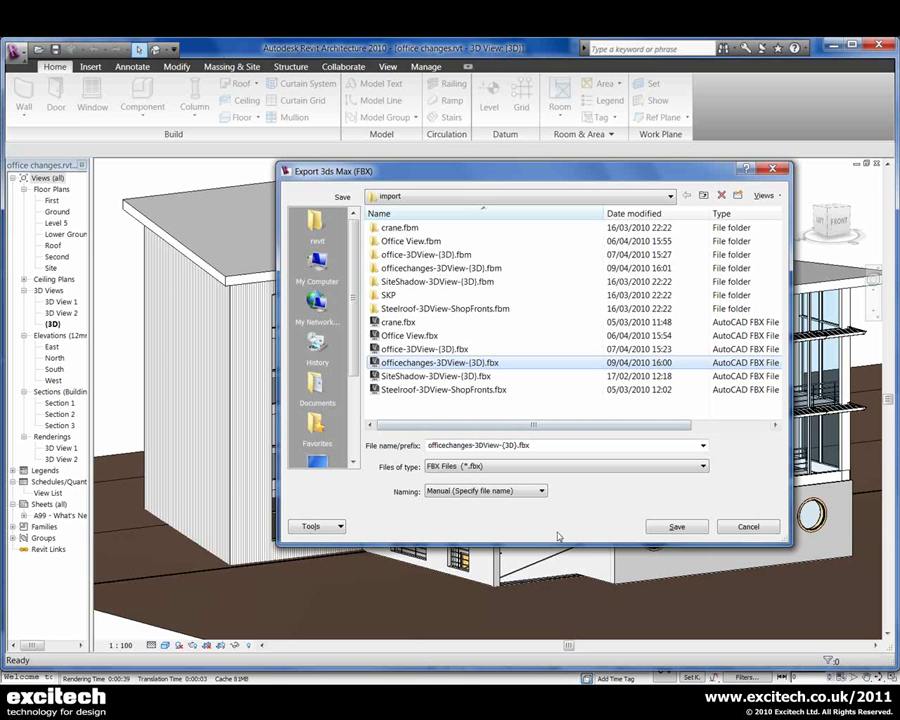
click(662, 530)
click(493, 387)
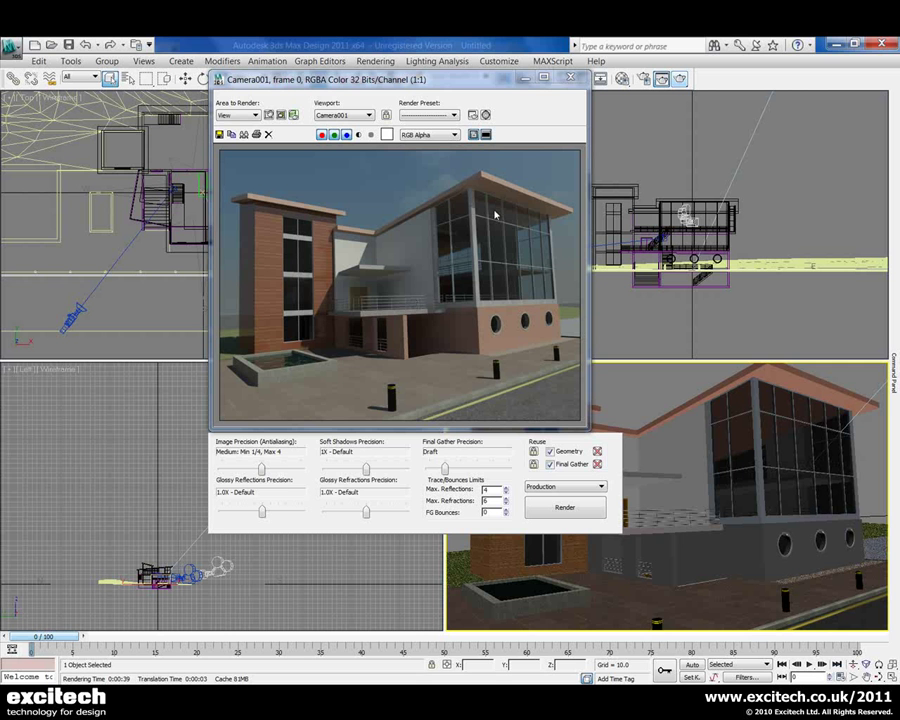
Close the Camera001 Rendered Frame Window to return to the four viewports
click(570, 77)
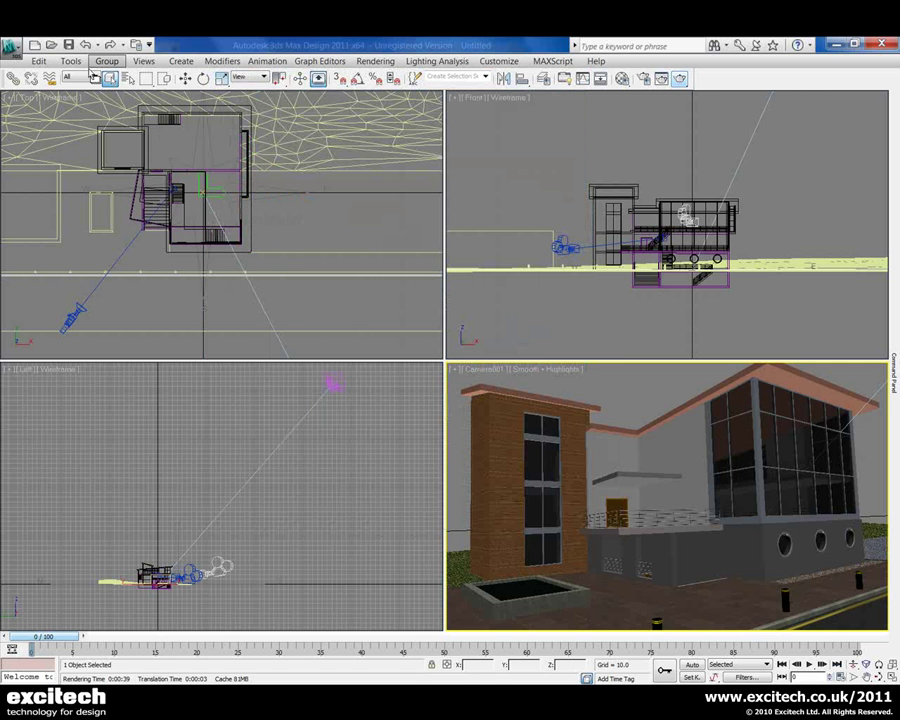
In the File Link Manager, point the linked office file to officechanges-3DView-{3D}.fbx
click(10, 45)
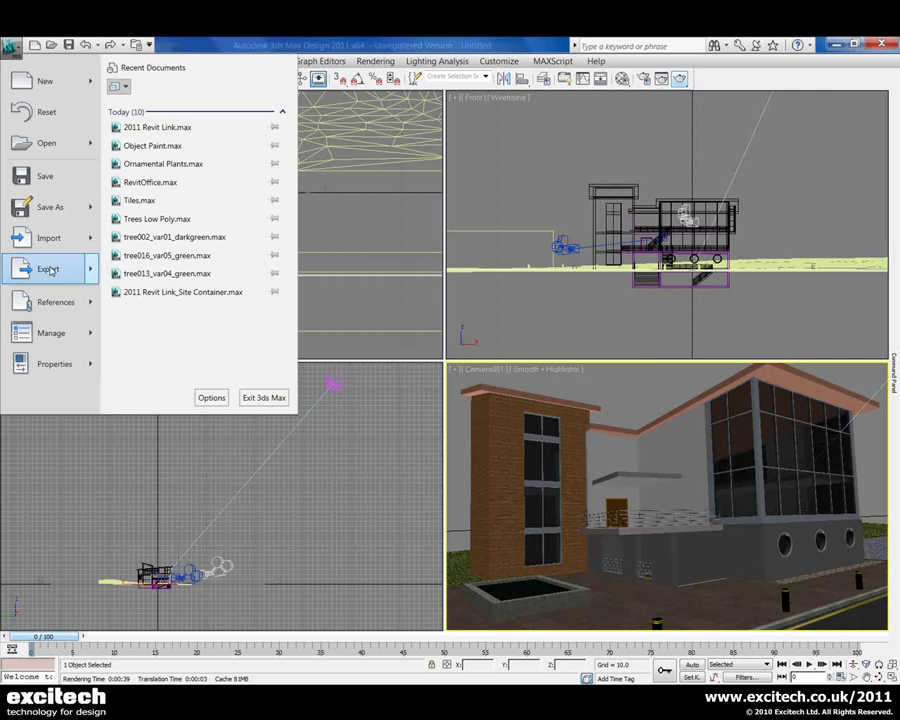
mouse_move(55, 304)
click(163, 268)
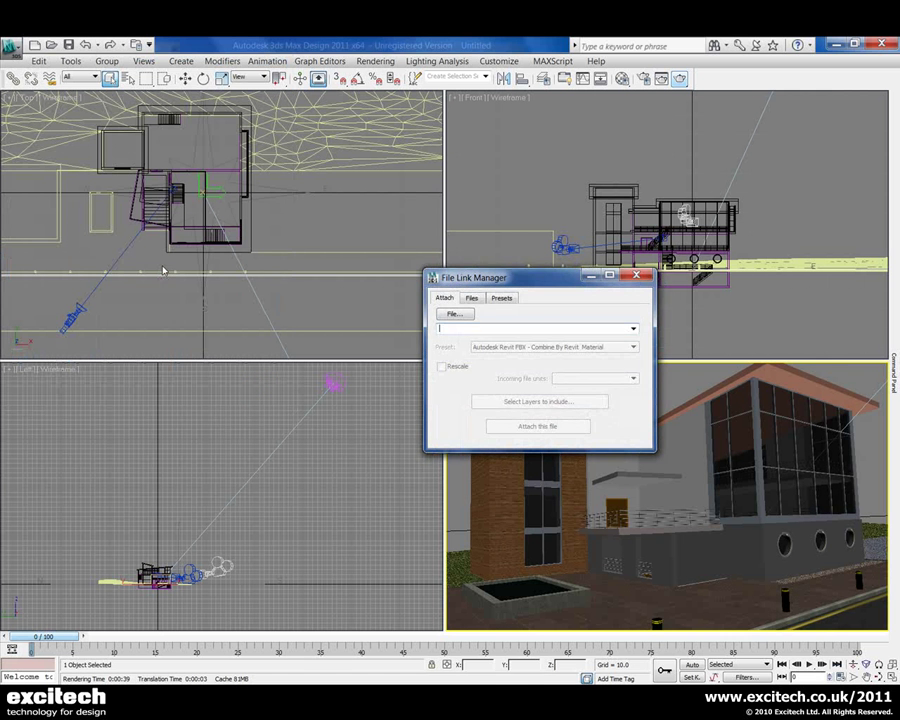
click(472, 298)
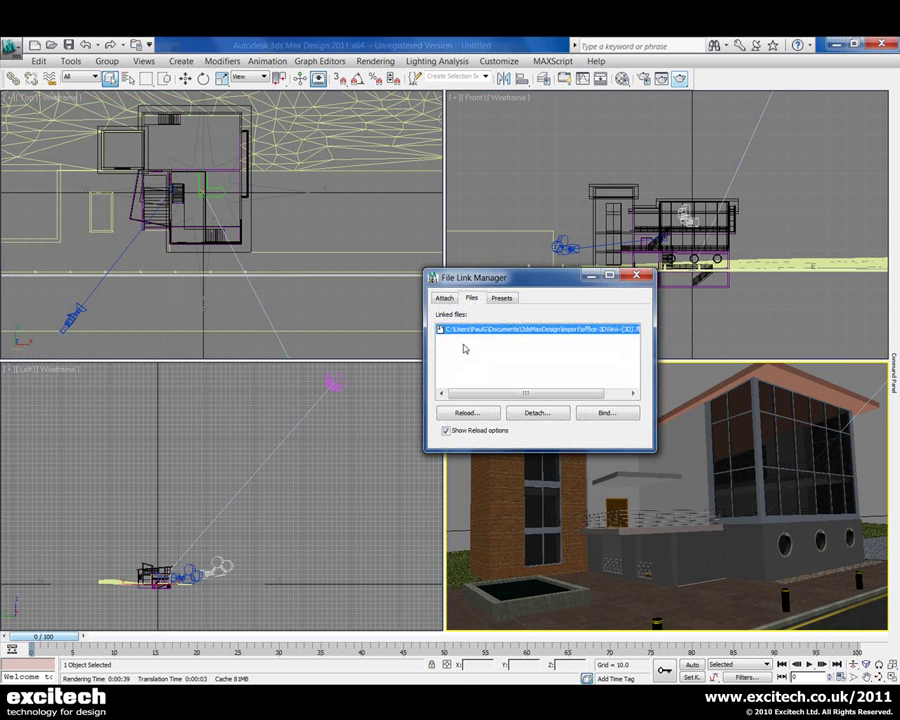
click(473, 332)
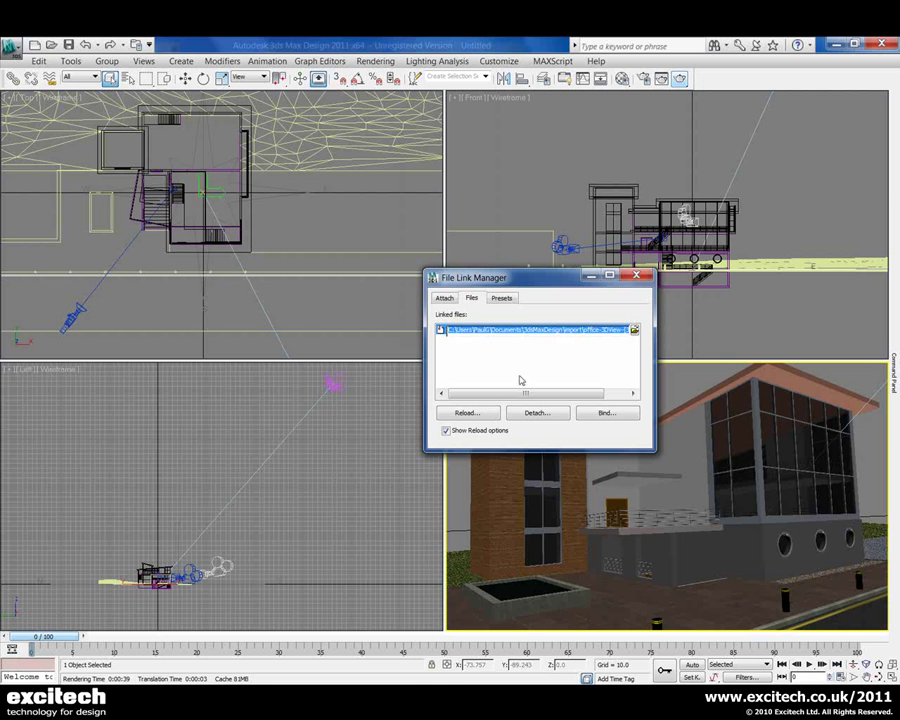
click(634, 330)
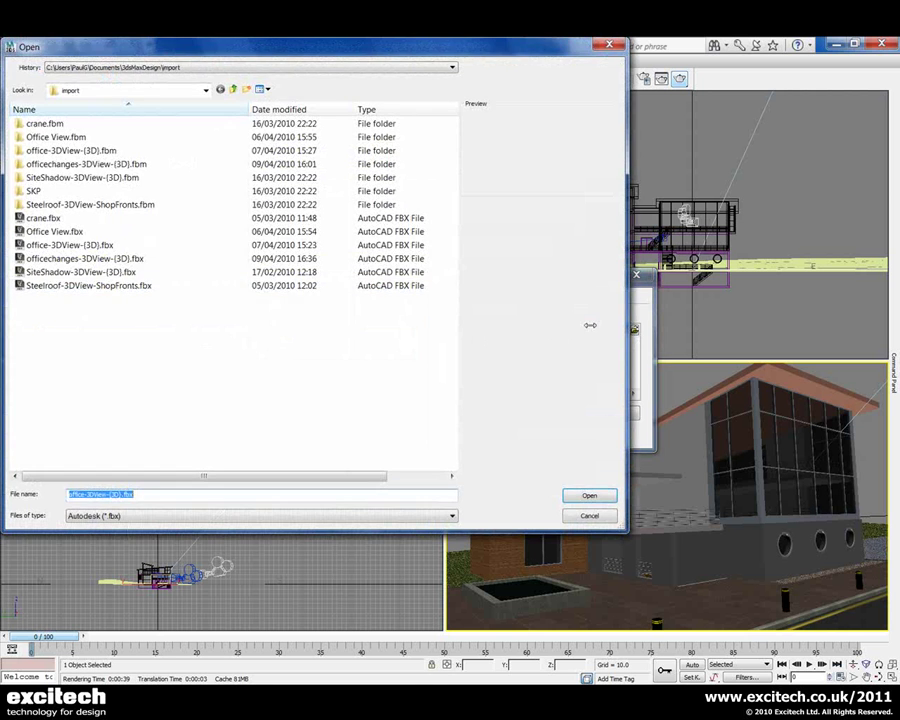
click(66, 258)
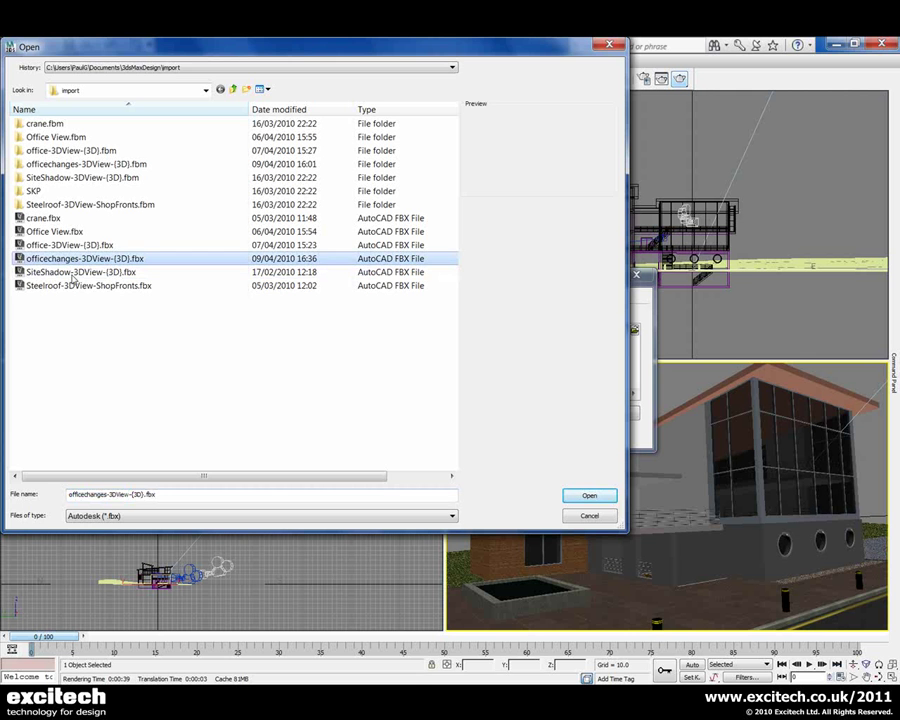
click(588, 497)
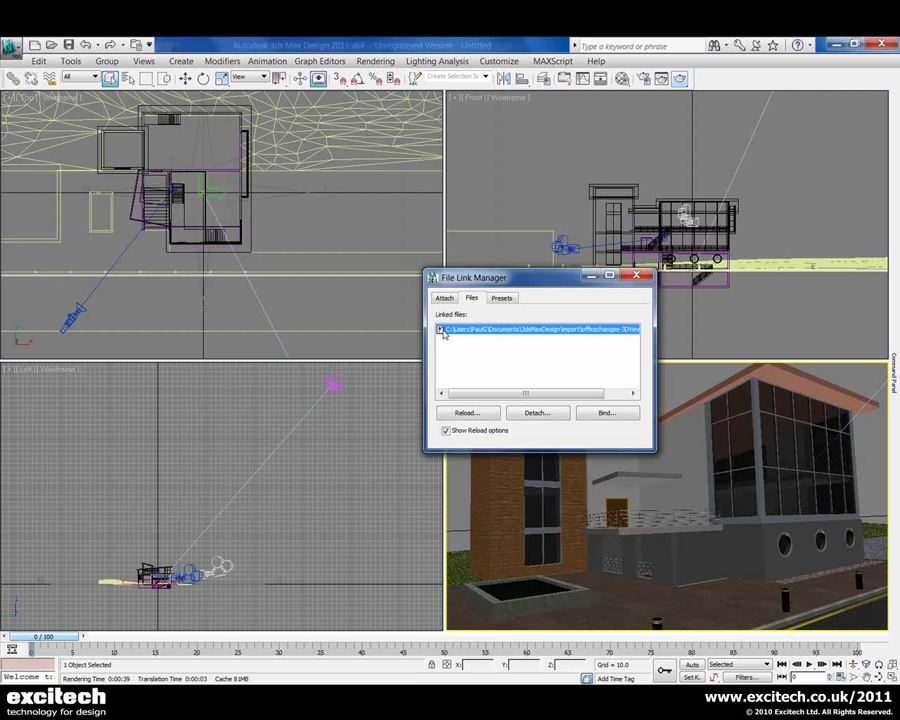
Reload the linked FBX, keeping lights, daylight, cameras and scene materials, to bring in the sunshade louvres
click(466, 412)
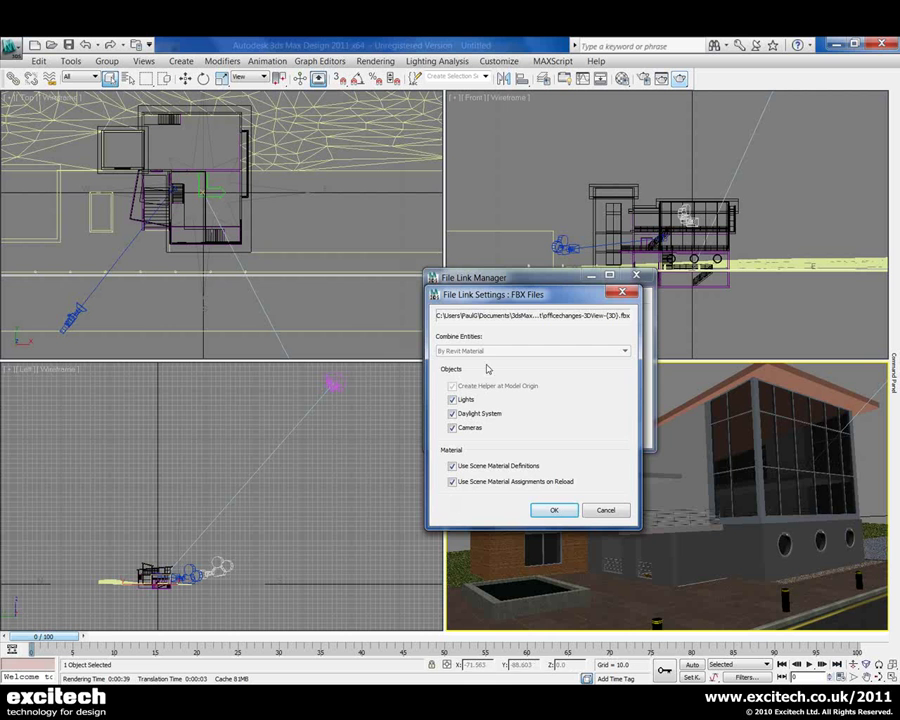
drag(501, 294, 433, 252)
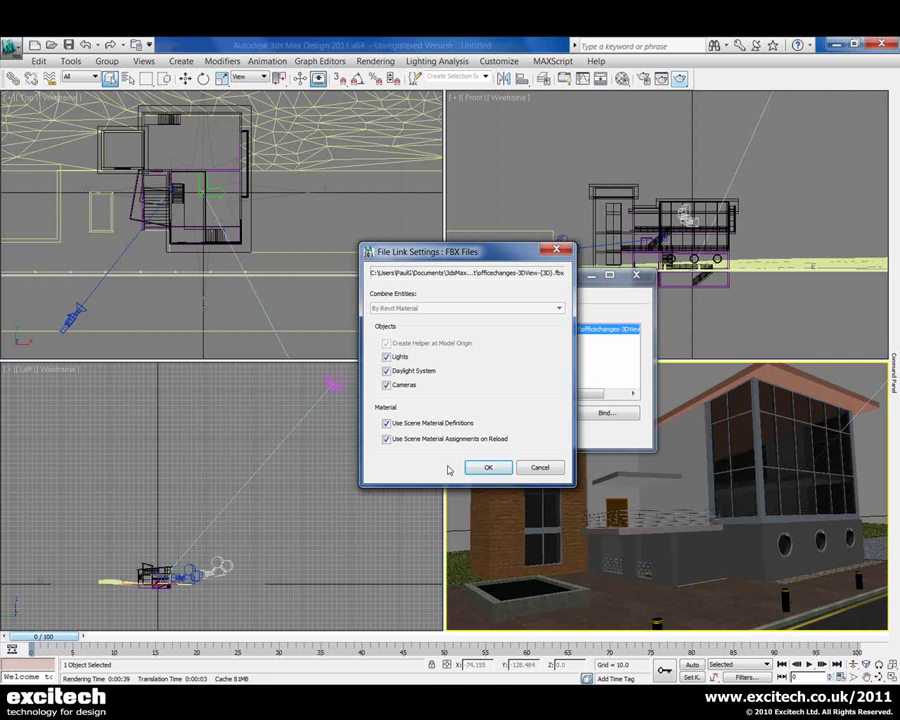
click(488, 467)
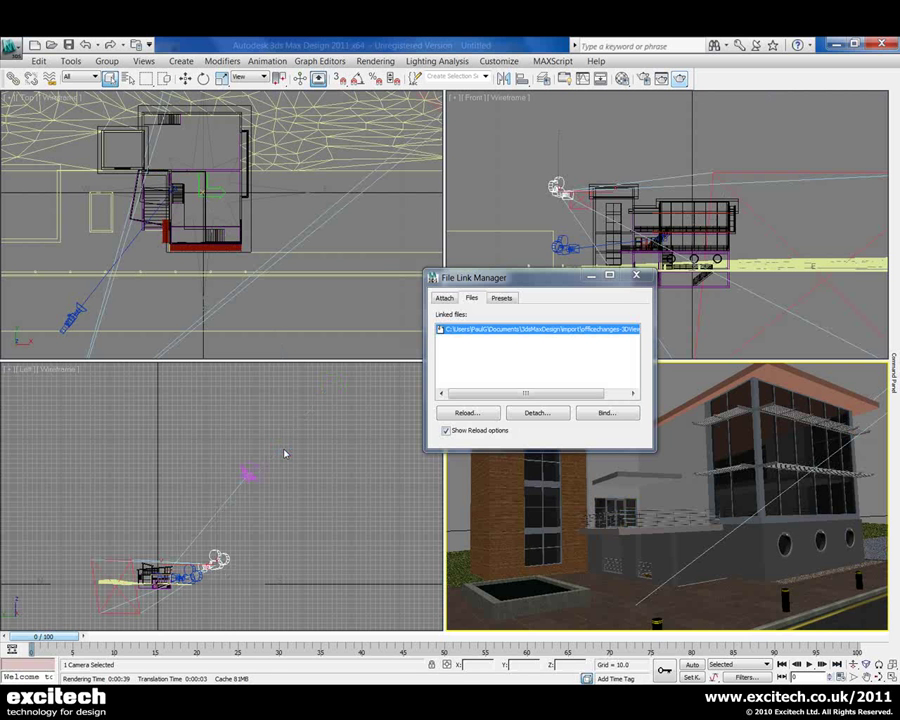
Close the File Link Manager and render a fresh Camera001 frame of the updated office
click(638, 277)
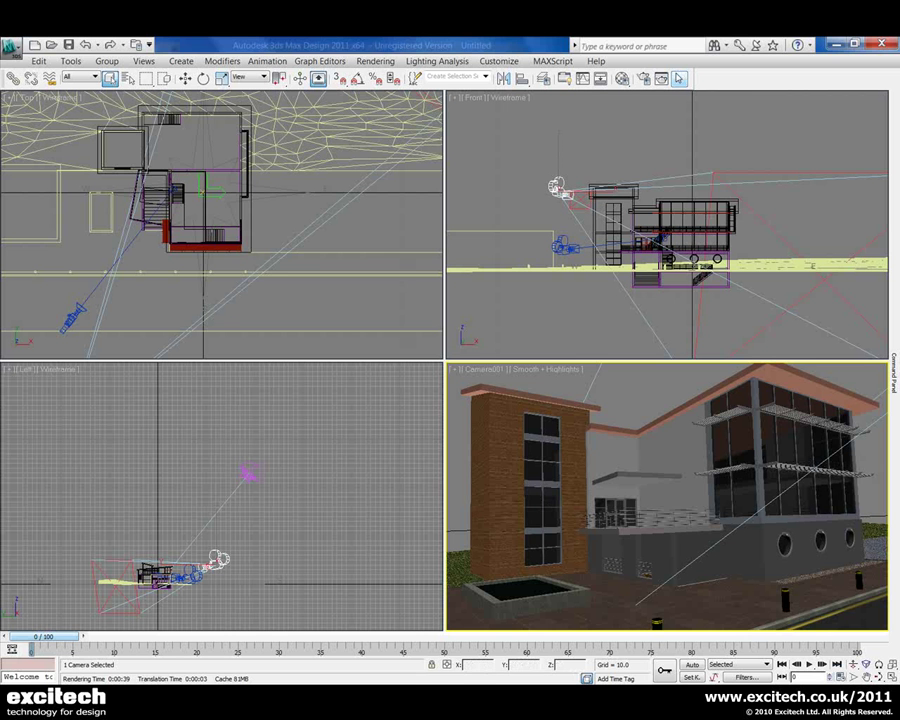
click(679, 78)
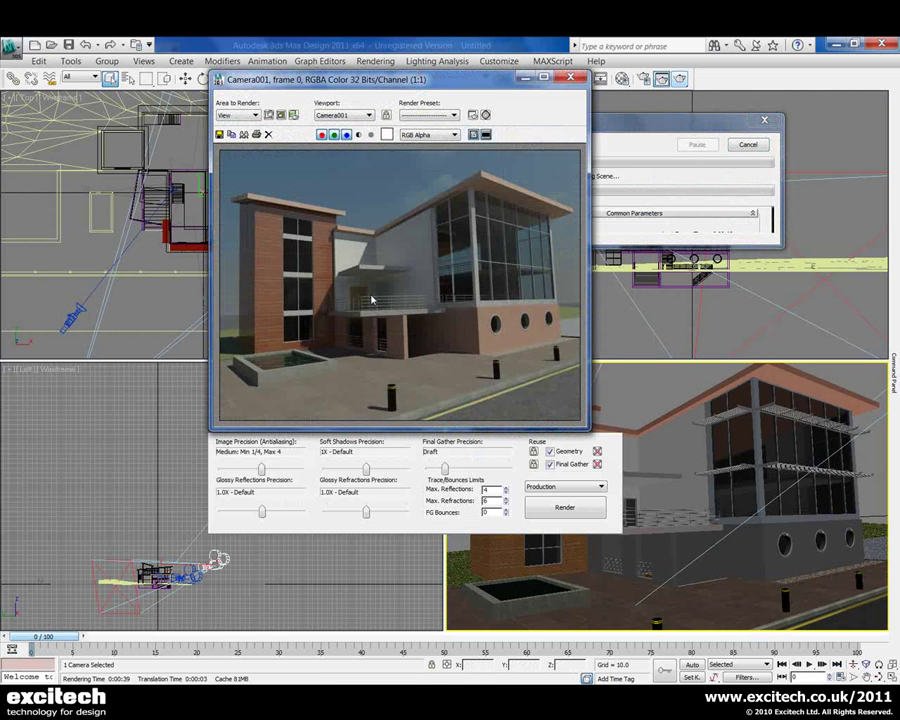